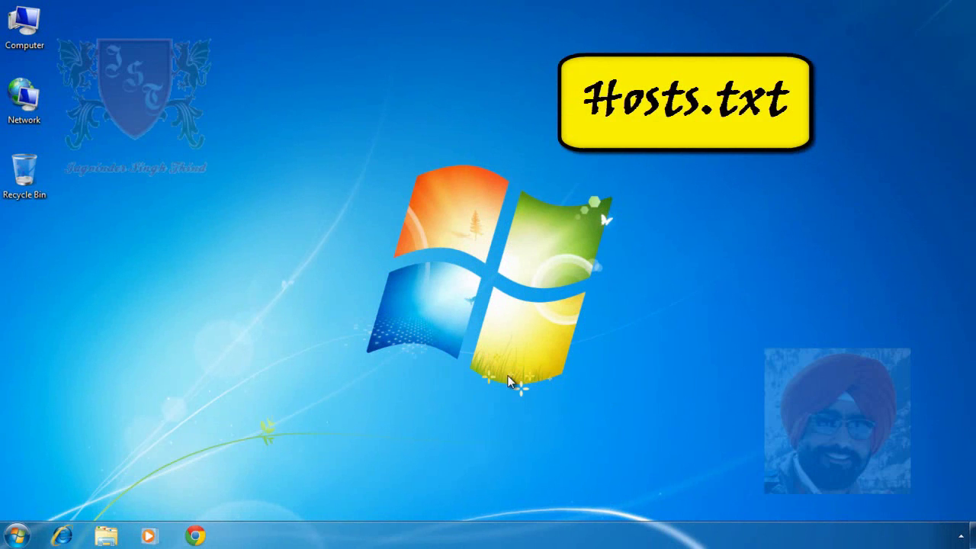
Step: Browse from Computer through Local Disk (C:), Windows, System32 and drivers into the etc folder
{"action": "left_click", "coordinate": [16, 536]}
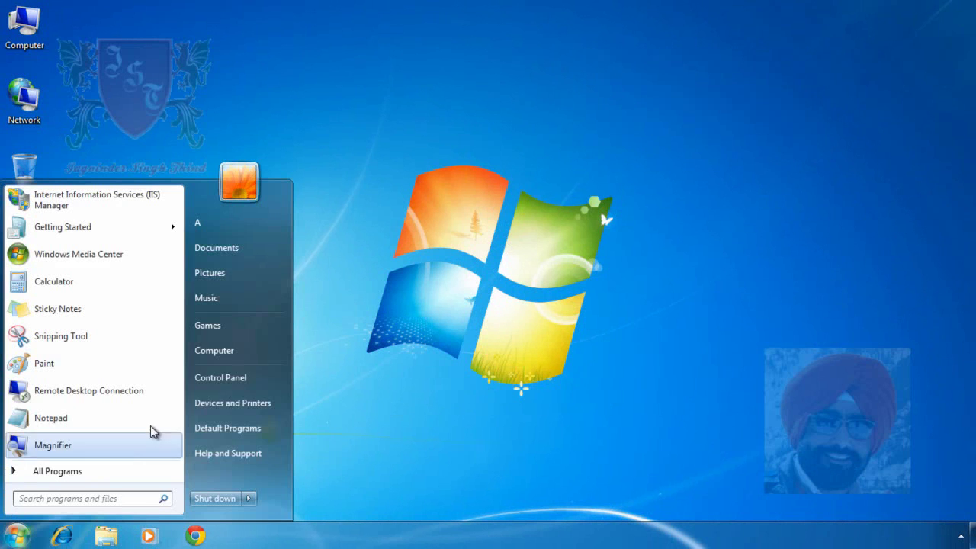
{"action": "left_click", "coordinate": [255, 350]}
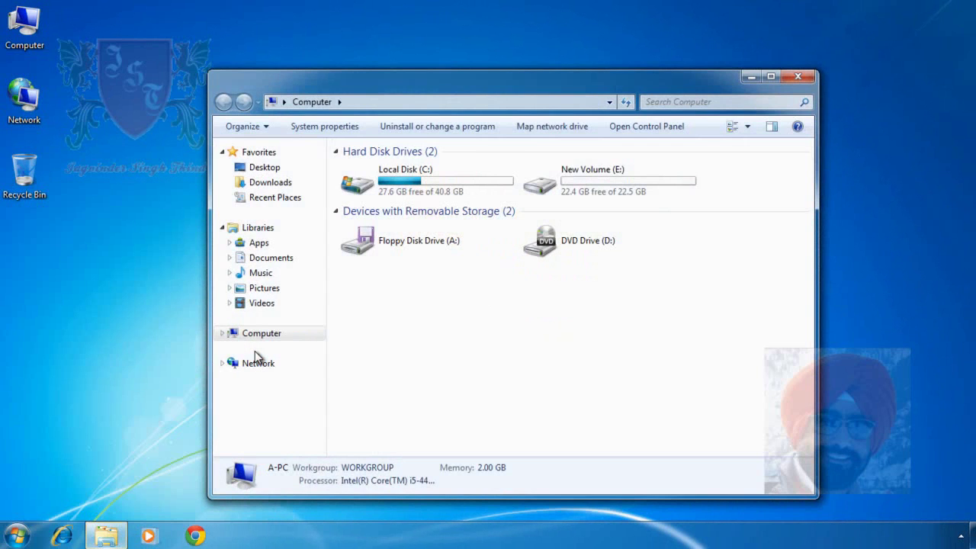
{"action": "double_click", "coordinate": [435, 180]}
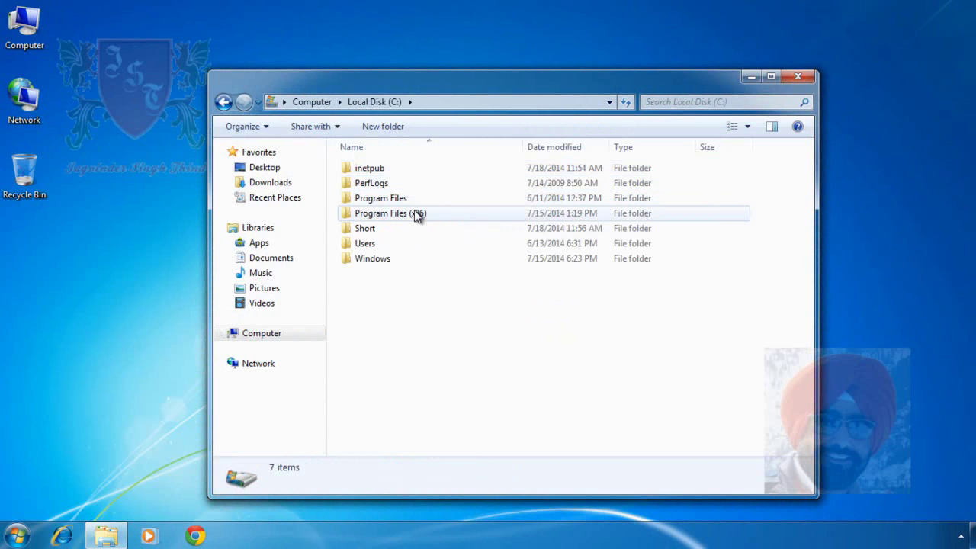
{"action": "double_click", "coordinate": [394, 259]}
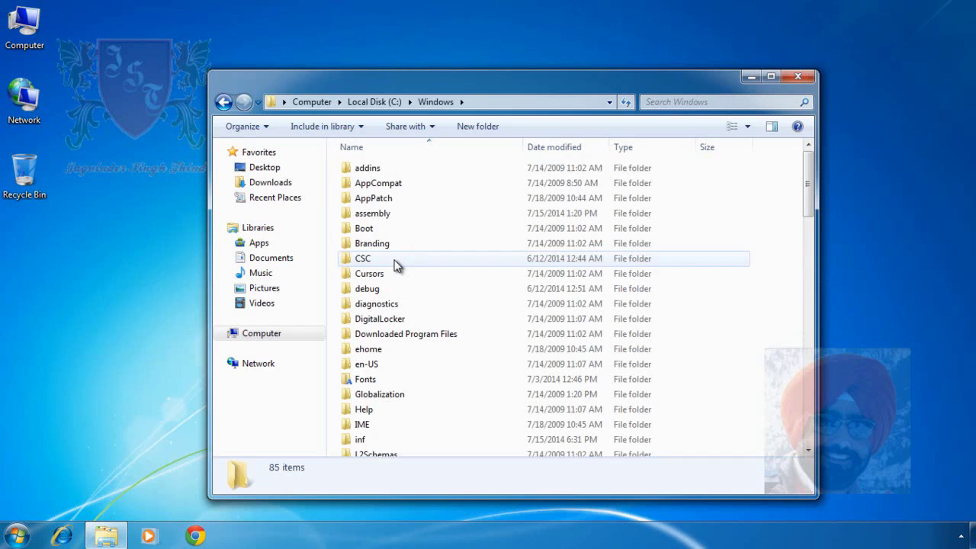
{"action": "left_click", "coordinate": [394, 264]}
{"action": "type", "text": "sys"}
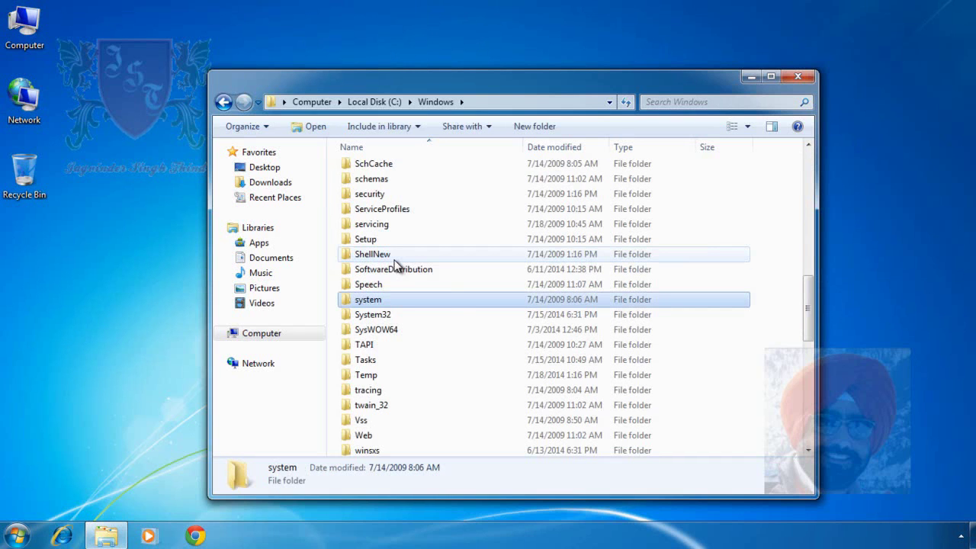
{"action": "double_click", "coordinate": [394, 314]}
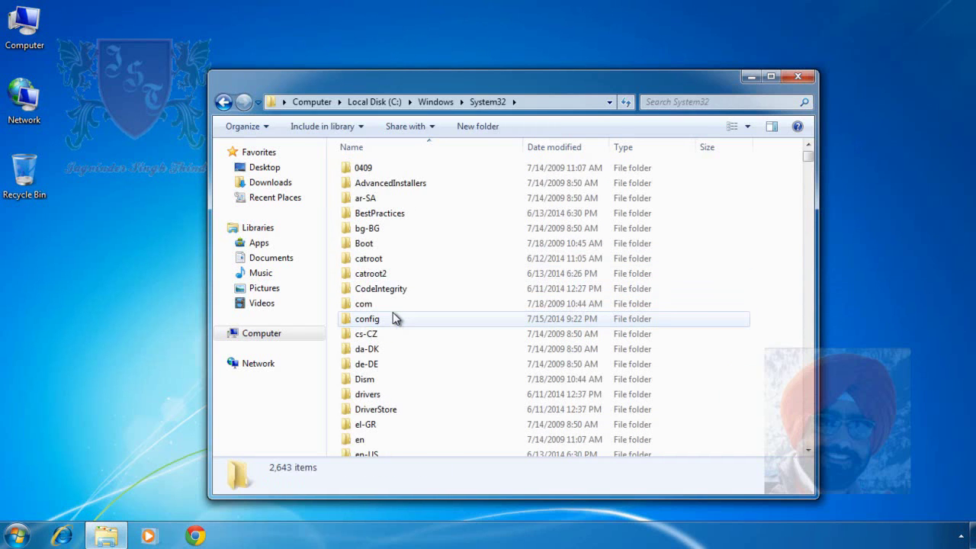
{"action": "left_click", "coordinate": [392, 397]}
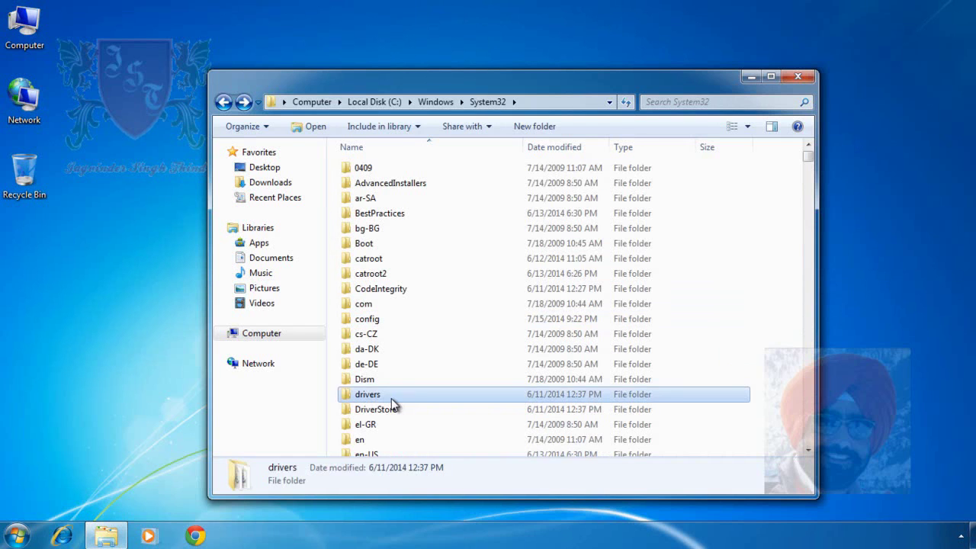
{"action": "double_click", "coordinate": [392, 398]}
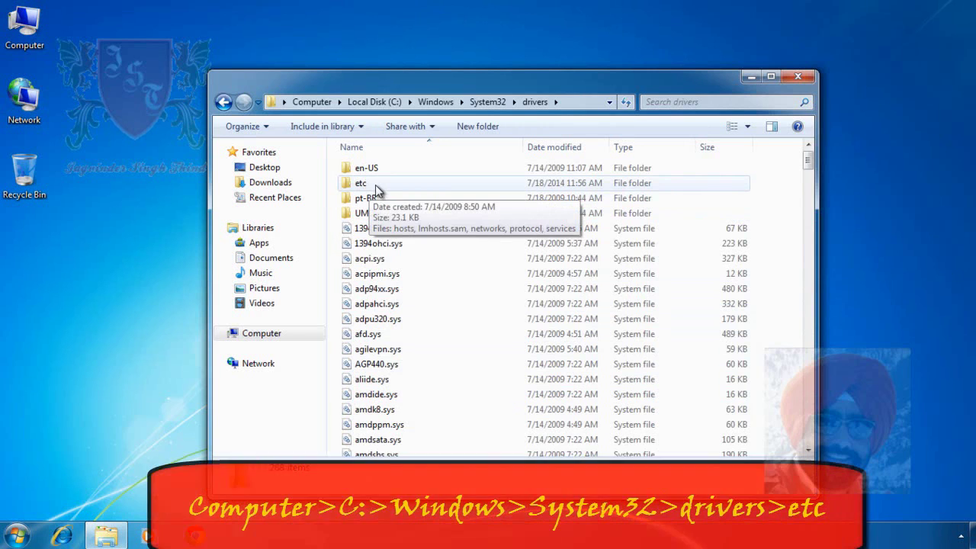
{"action": "double_click", "coordinate": [376, 187]}
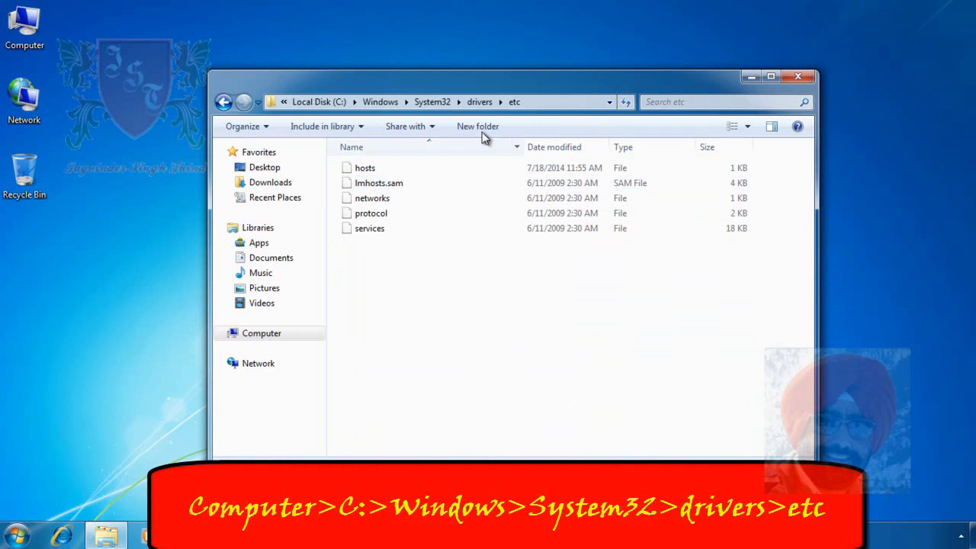
Step: Copy and paste the hosts file within etc, approving the Access Denied prompt with Continue
{"action": "left_click", "coordinate": [365, 170]}
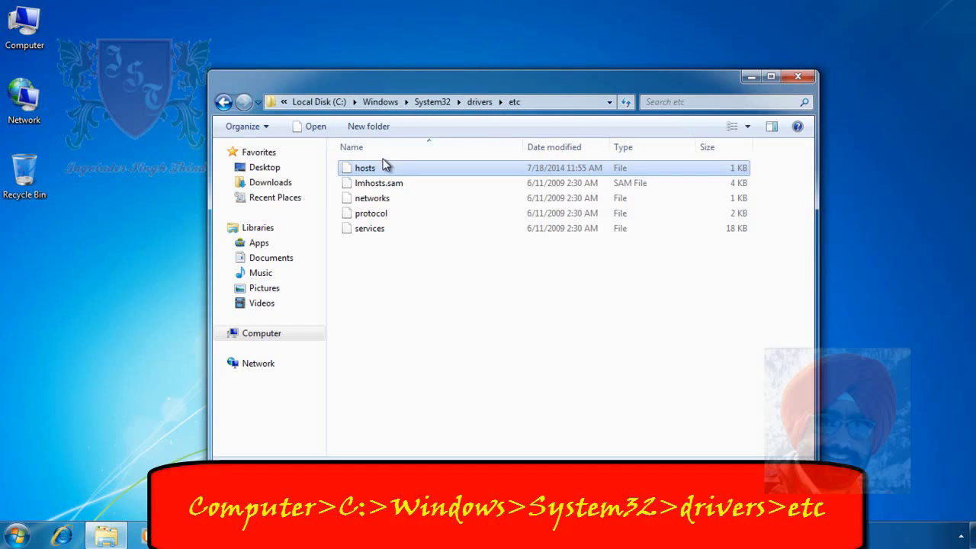
{"action": "mouse_move", "coordinate": [402, 163]}
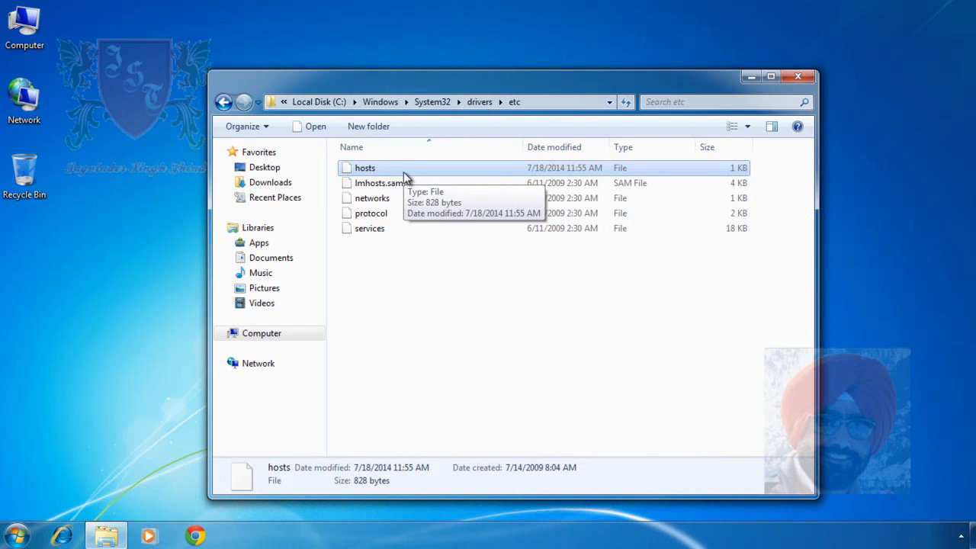
{"action": "right_click", "coordinate": [405, 178]}
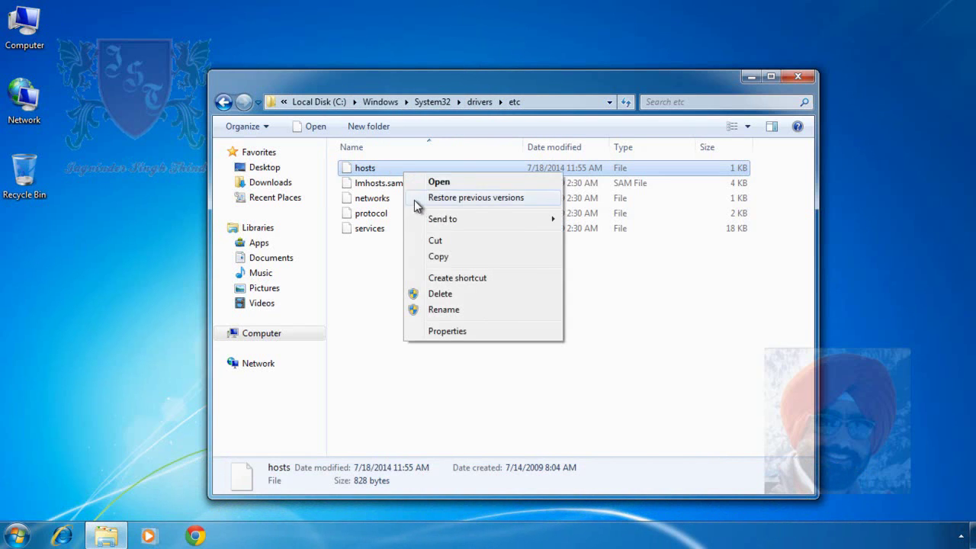
{"action": "left_click", "coordinate": [446, 259]}
{"action": "right_click", "coordinate": [413, 264]}
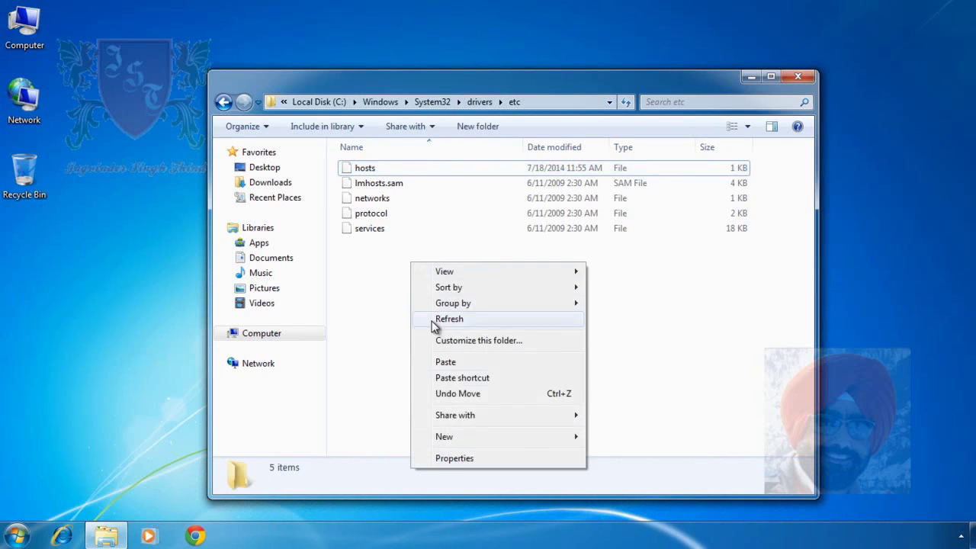
{"action": "left_click", "coordinate": [449, 363]}
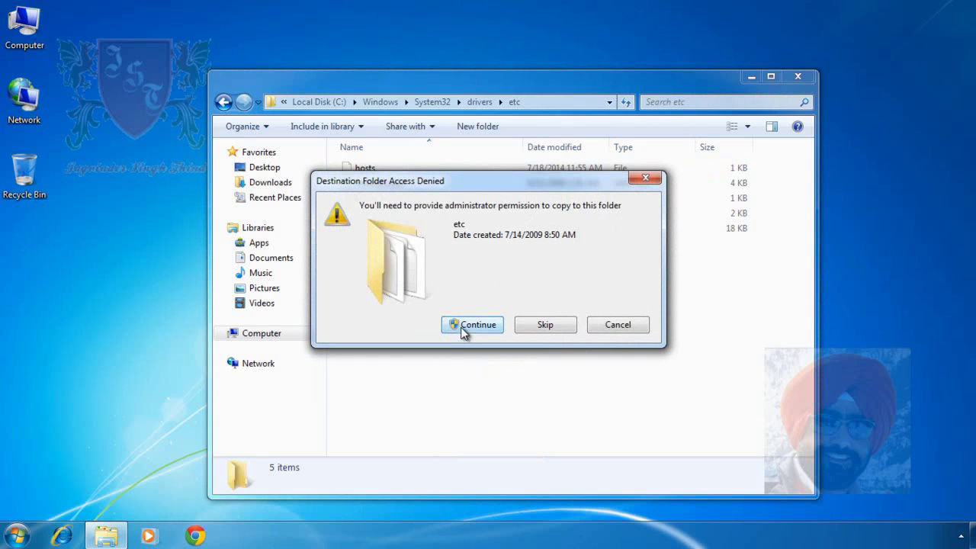
{"action": "left_click", "coordinate": [465, 326]}
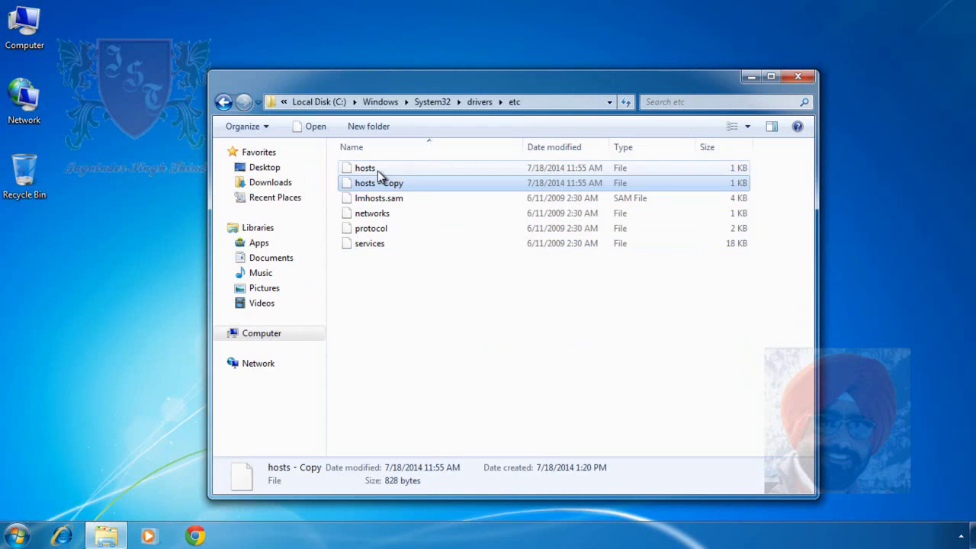
Step: Move the original hosts file from etc onto the desktop, approving administrator permission
{"action": "left_click", "coordinate": [377, 170]}
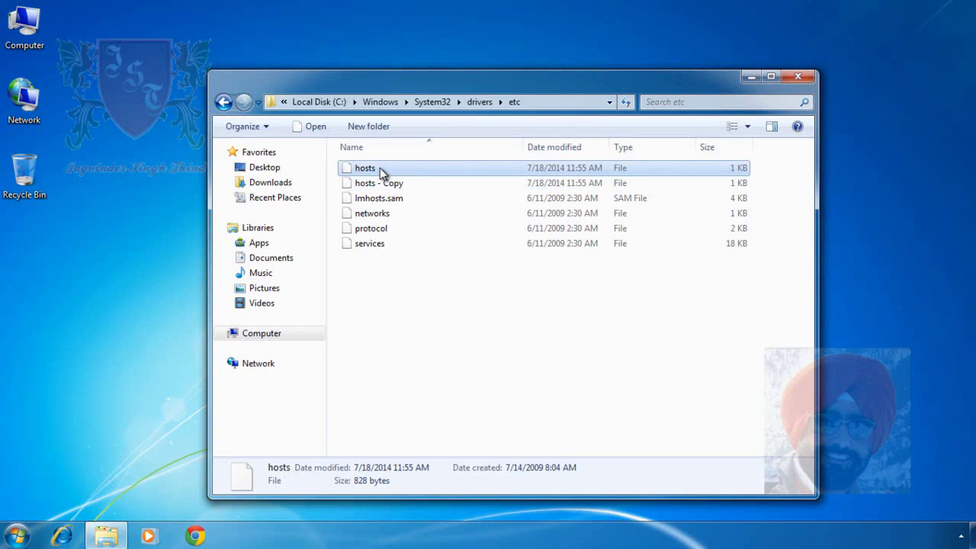
{"action": "left_click_drag", "start_coordinate": [379, 167], "coordinate": [137, 274]}
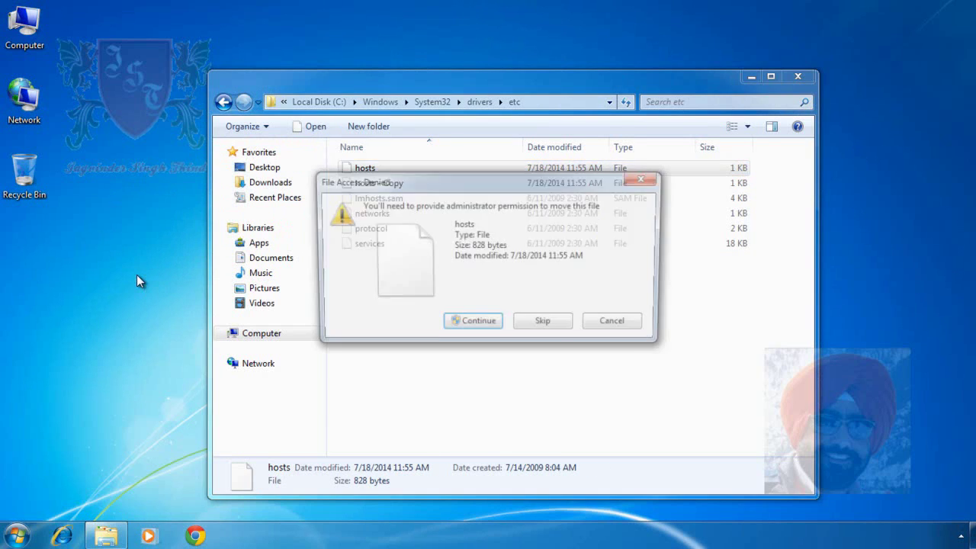
{"action": "left_click", "coordinate": [462, 329]}
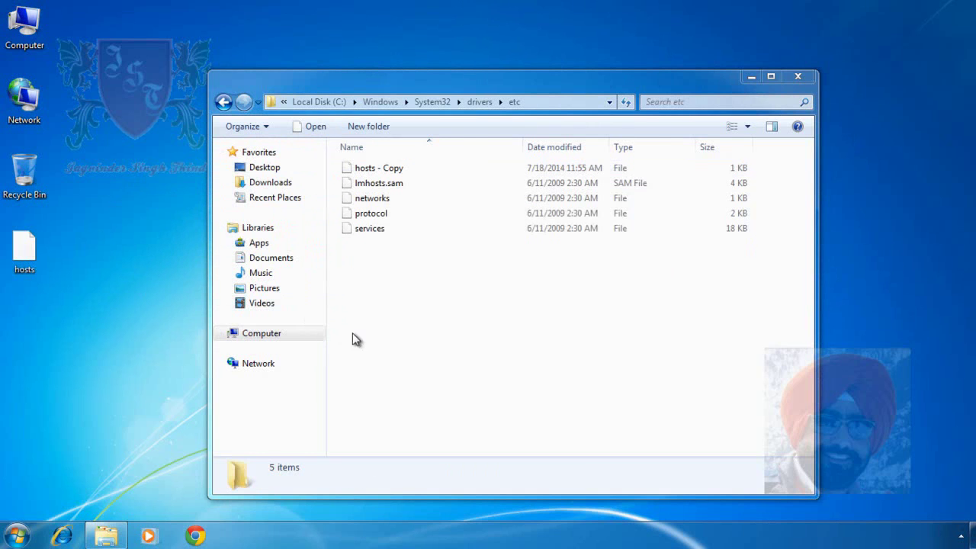
Step: Open the desktop hosts file with Notepad
{"action": "right_click", "coordinate": [28, 245]}
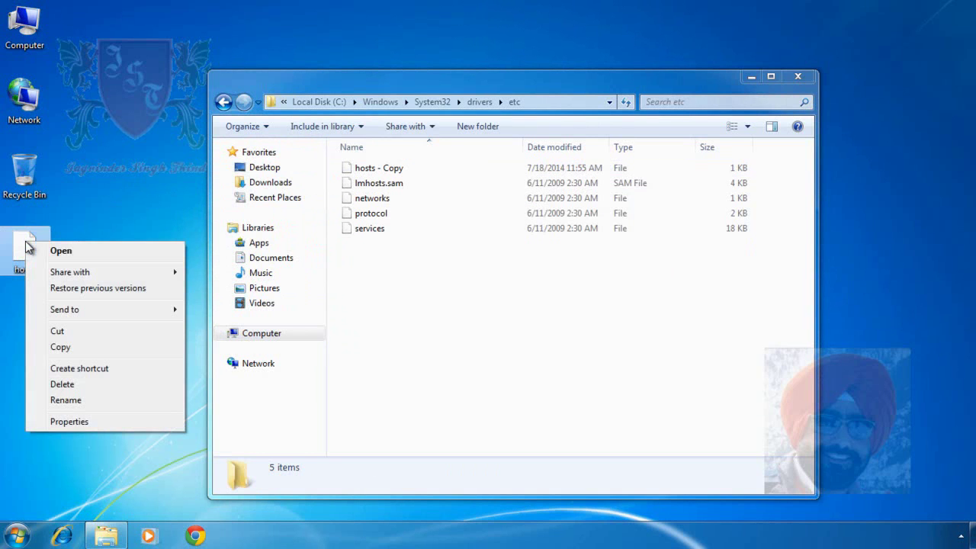
{"action": "left_click", "coordinate": [102, 250]}
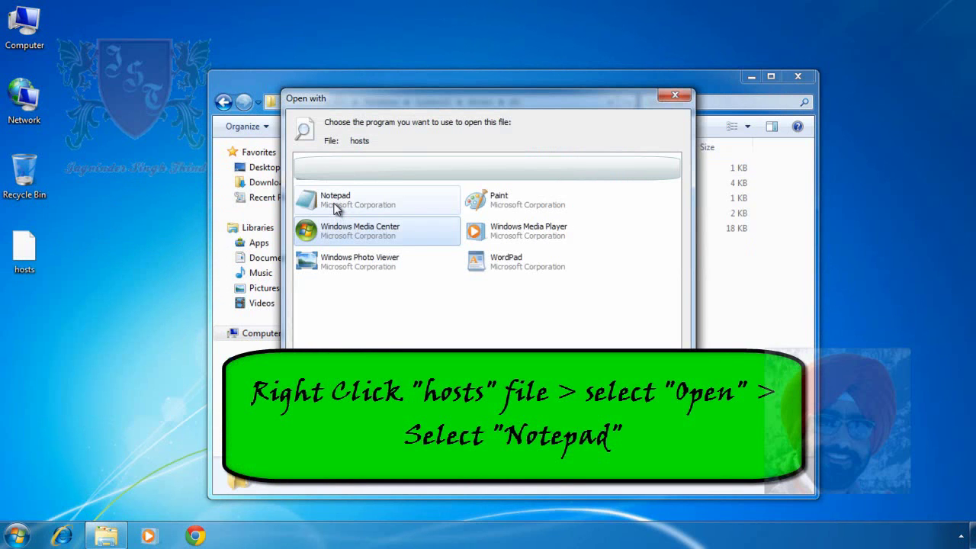
{"action": "left_click", "coordinate": [336, 209]}
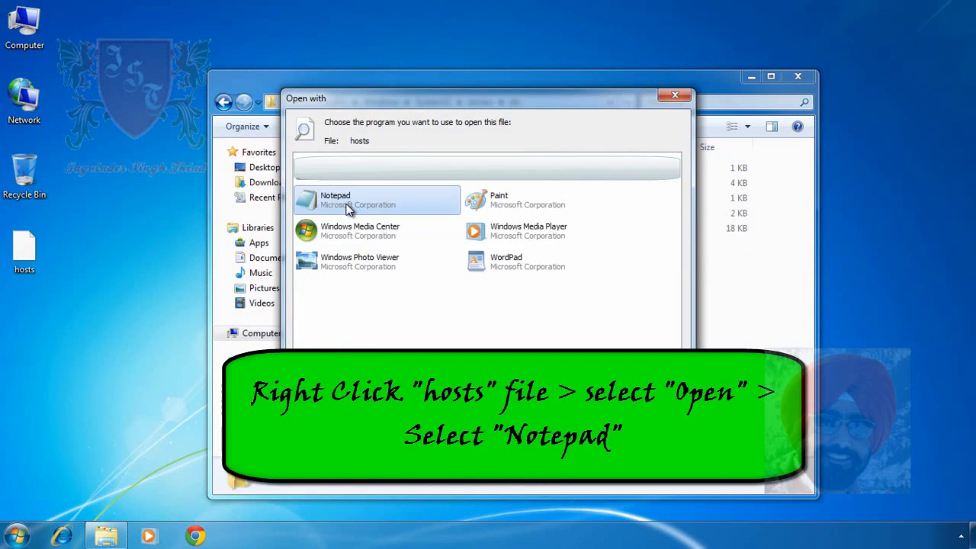
{"action": "double_click", "coordinate": [347, 210]}
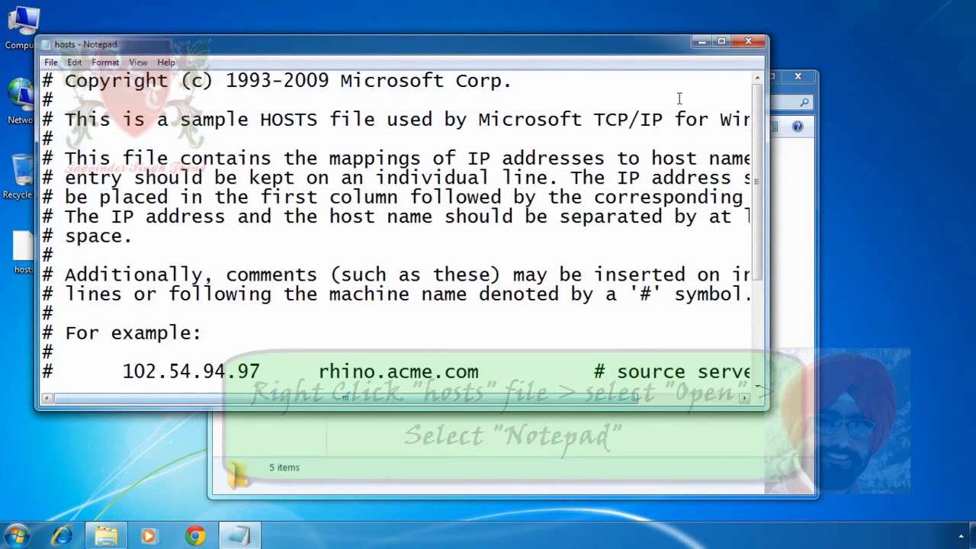
Step: Maximize Notepad and paste an uncommented '127.0.0.1 localhost' line below the ::1 localhost entry
{"action": "left_click", "coordinate": [721, 42]}
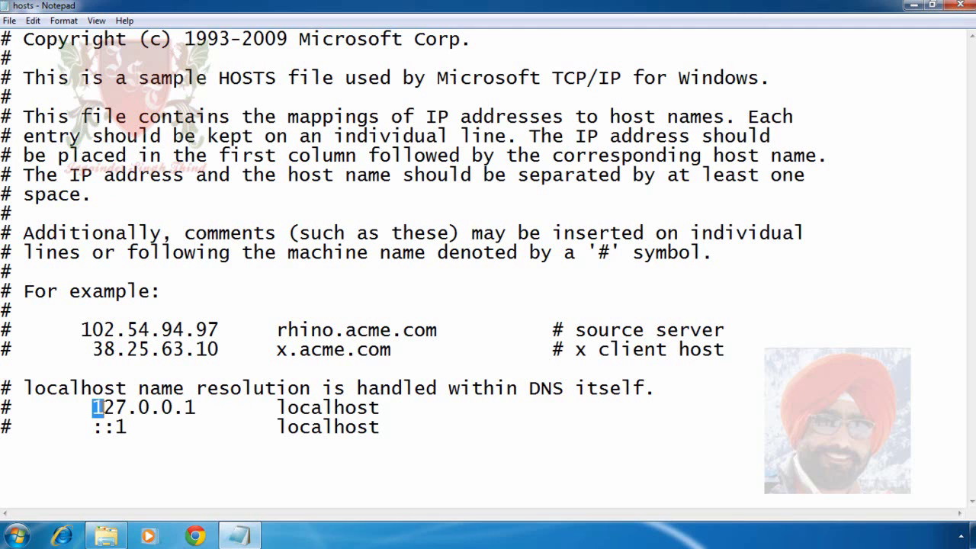
{"action": "left_click_drag", "start_coordinate": [93, 407], "coordinate": [381, 408]}
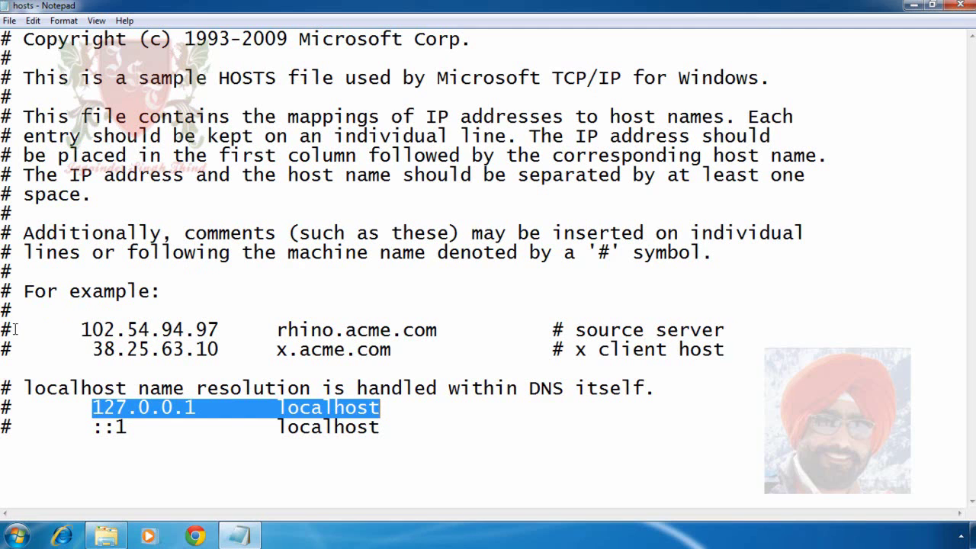
{"action": "left_click_drag", "start_coordinate": [13, 330], "coordinate": [1, 350]}
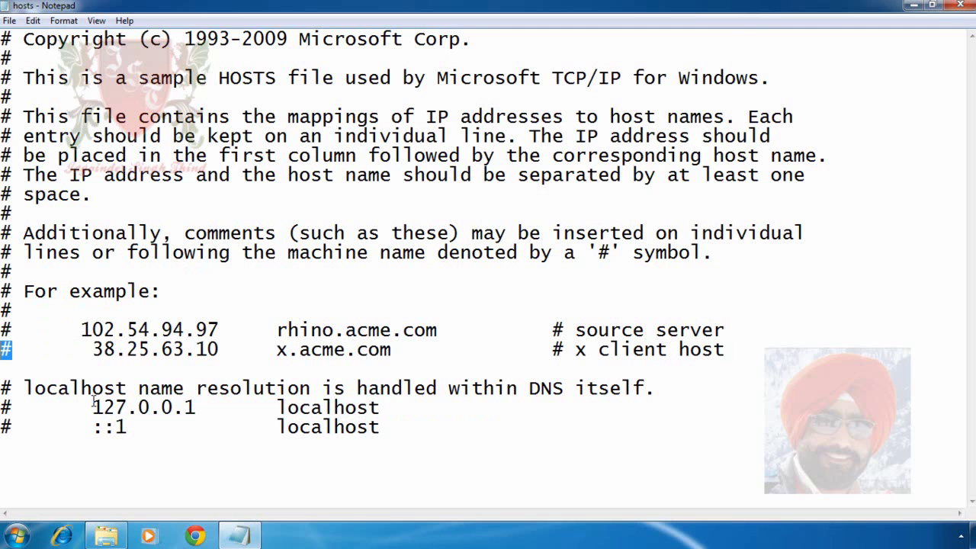
{"action": "left_click_drag", "start_coordinate": [92, 407], "coordinate": [366, 410]}
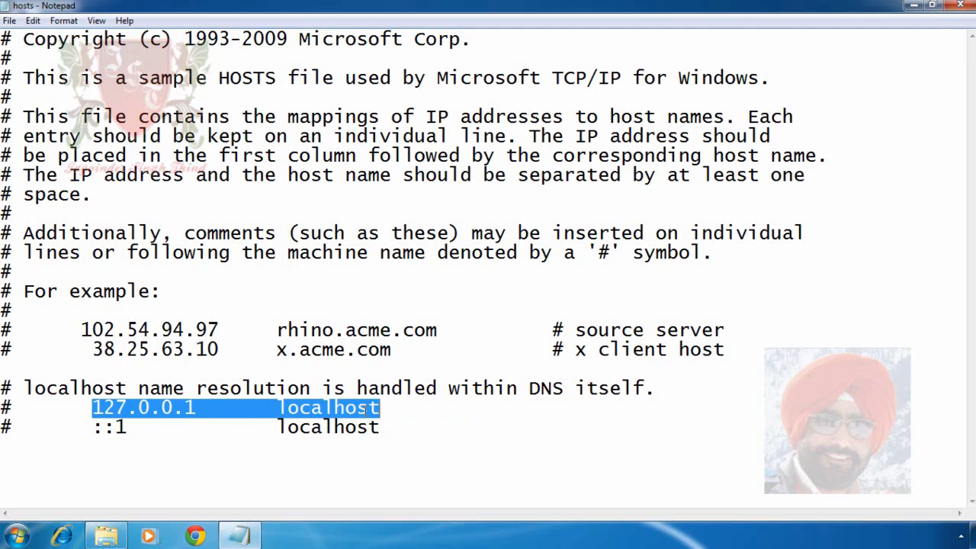
{"action": "right_click", "coordinate": [367, 409]}
{"action": "left_click", "coordinate": [398, 388]}
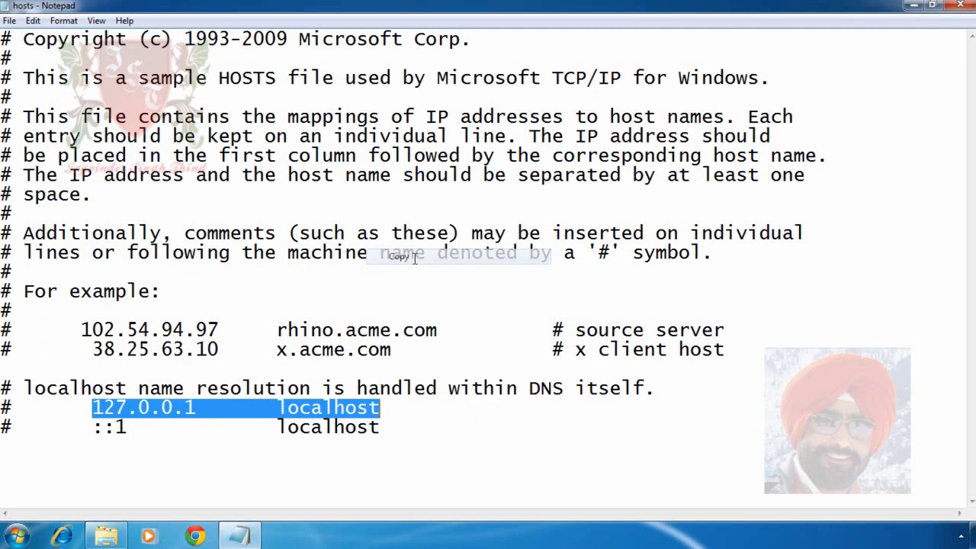
{"action": "left_click", "coordinate": [410, 423]}
{"action": "key", "text": "Return"}
{"action": "key", "text": "Return"}
{"action": "key", "text": "ctrl+v"}
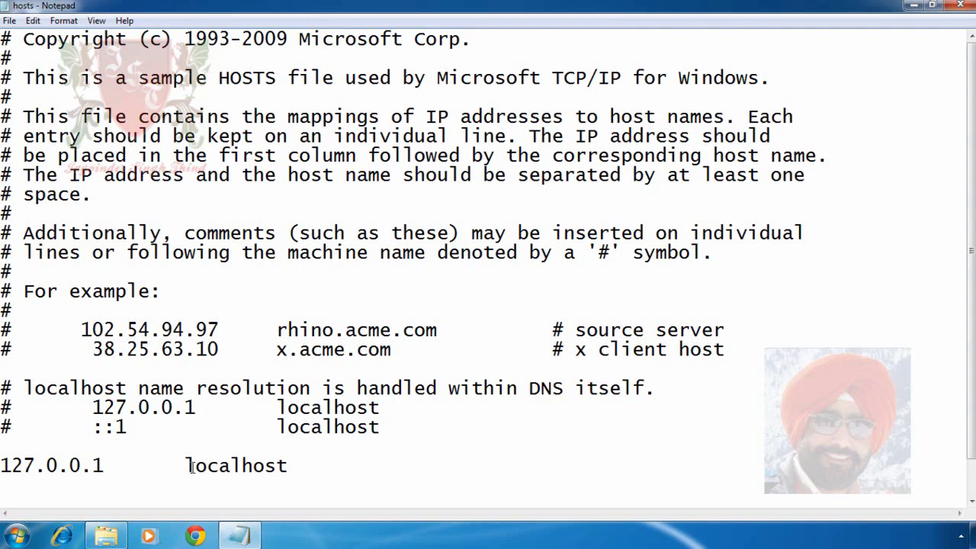
{"action": "left_click", "coordinate": [196, 537]}
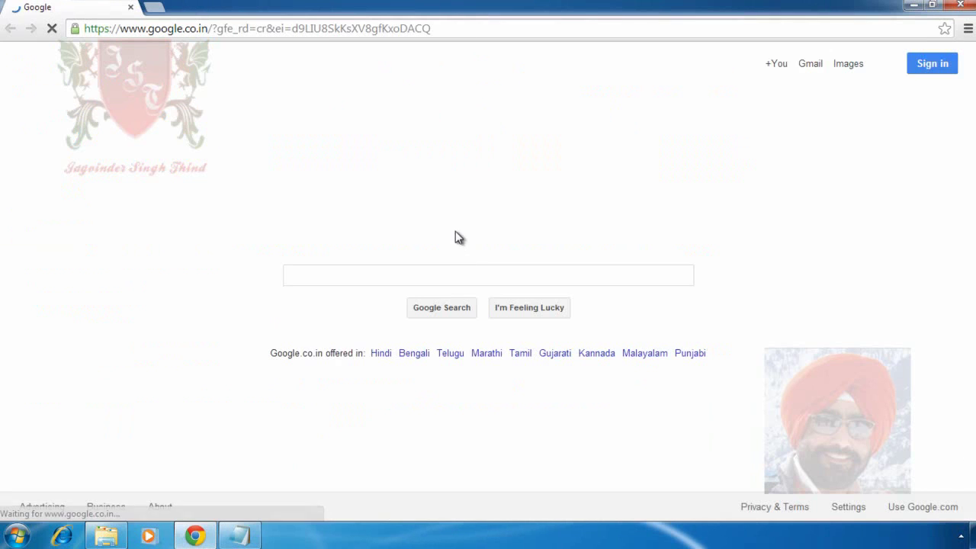
Step: Load facebook.com in a new Chrome tab
{"action": "key", "text": "ctrl+t"}
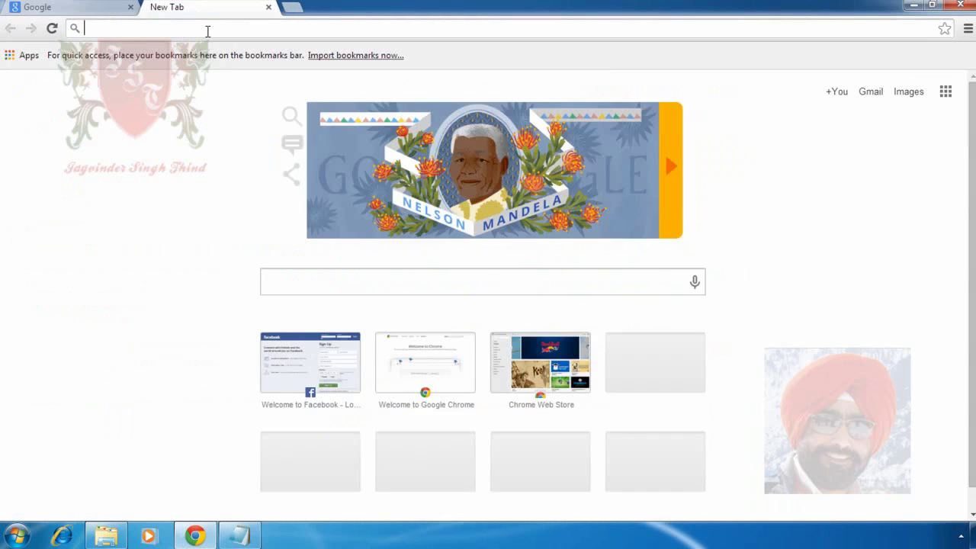
{"action": "type", "text": "facebook.com"}
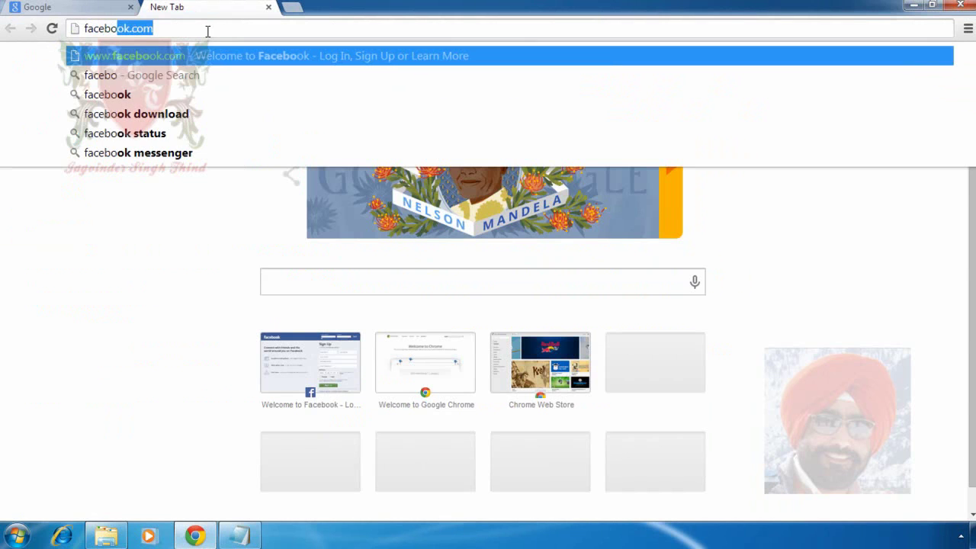
{"action": "key", "text": "Return"}
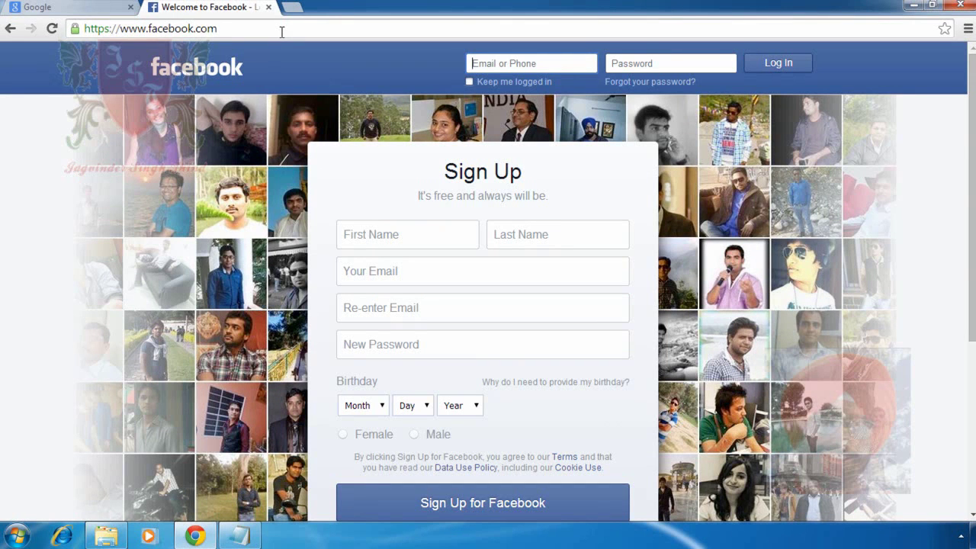
{"action": "left_click", "coordinate": [281, 32]}
{"action": "left_click", "coordinate": [174, 29]}
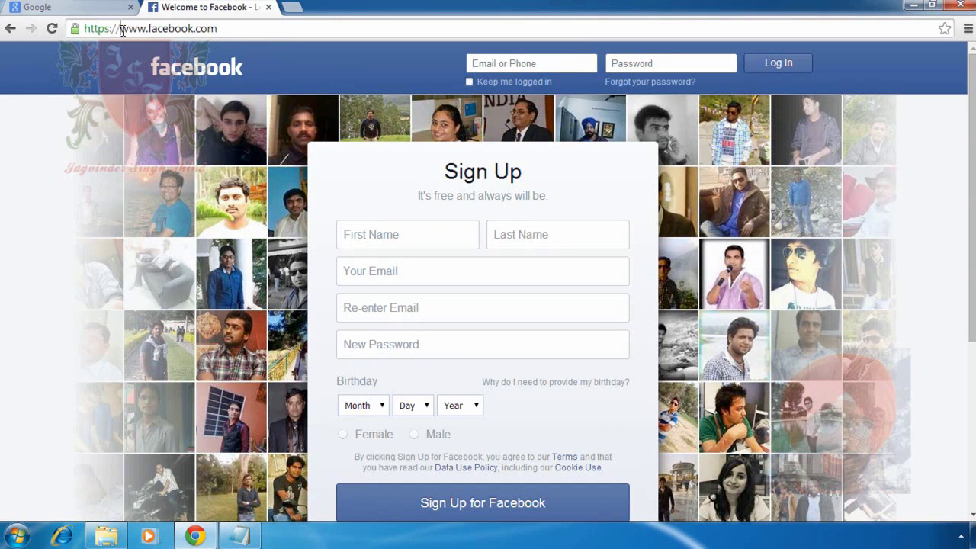
{"action": "left_click_drag", "start_coordinate": [120, 29], "coordinate": [220, 29]}
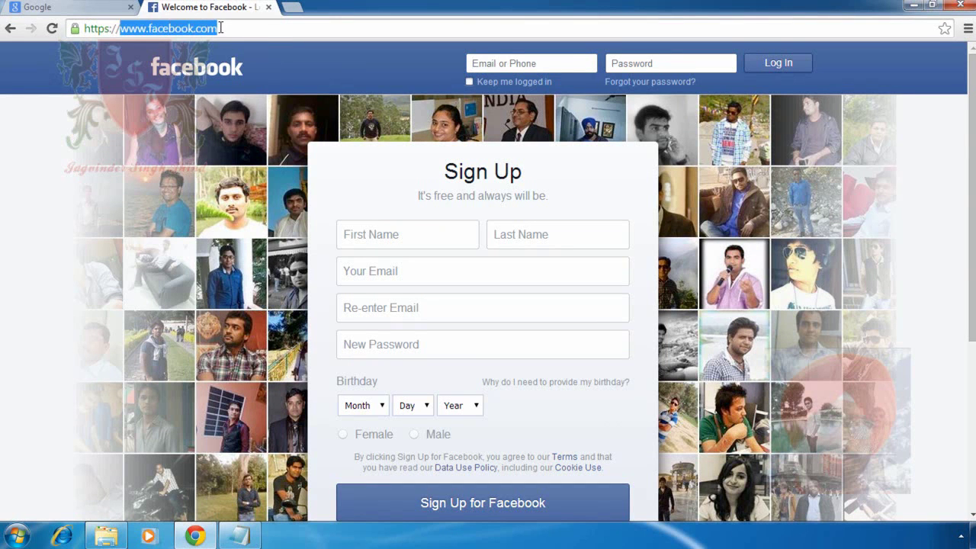
{"action": "right_click", "coordinate": [220, 28]}
{"action": "left_click", "coordinate": [244, 78]}
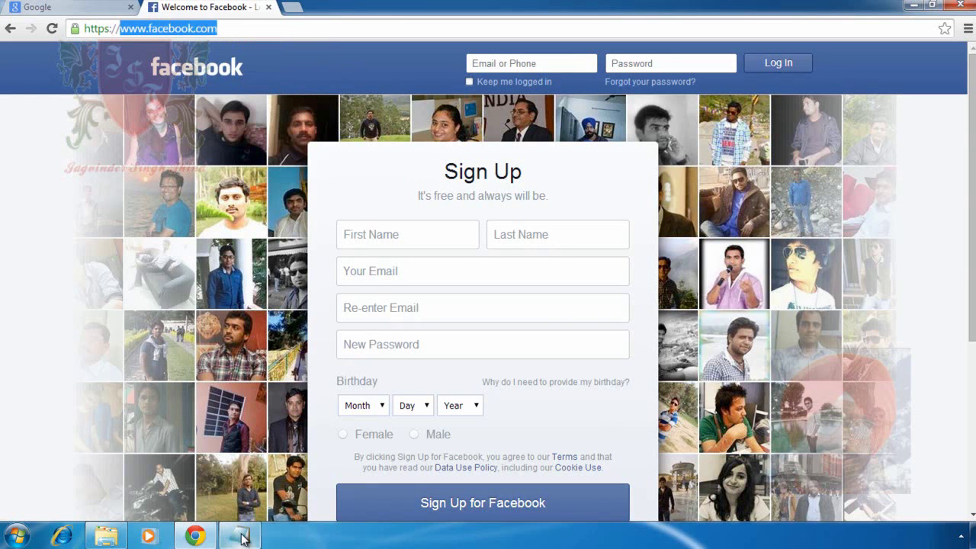
{"action": "left_click", "coordinate": [960, 4]}
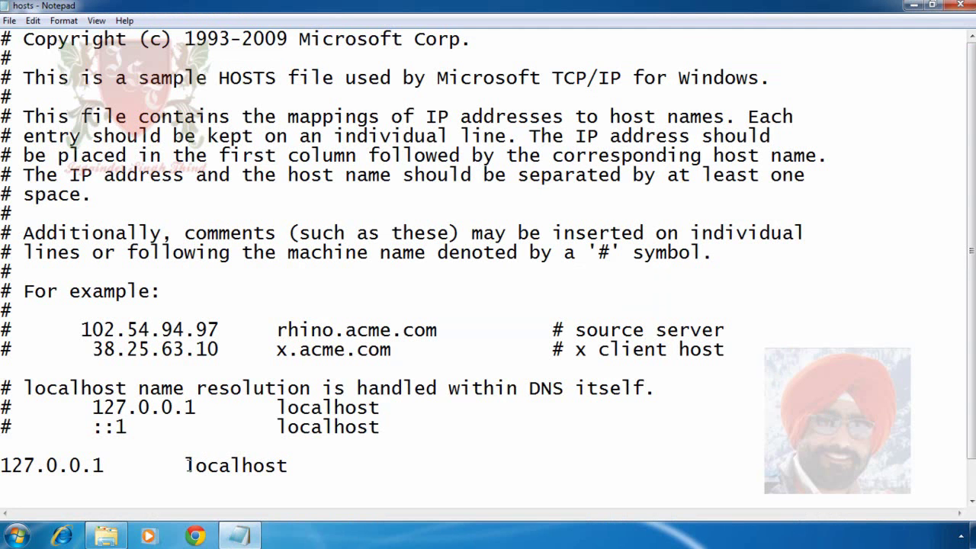
{"action": "left_click_drag", "start_coordinate": [184, 466], "coordinate": [287, 467]}
{"action": "right_click", "coordinate": [287, 467]}
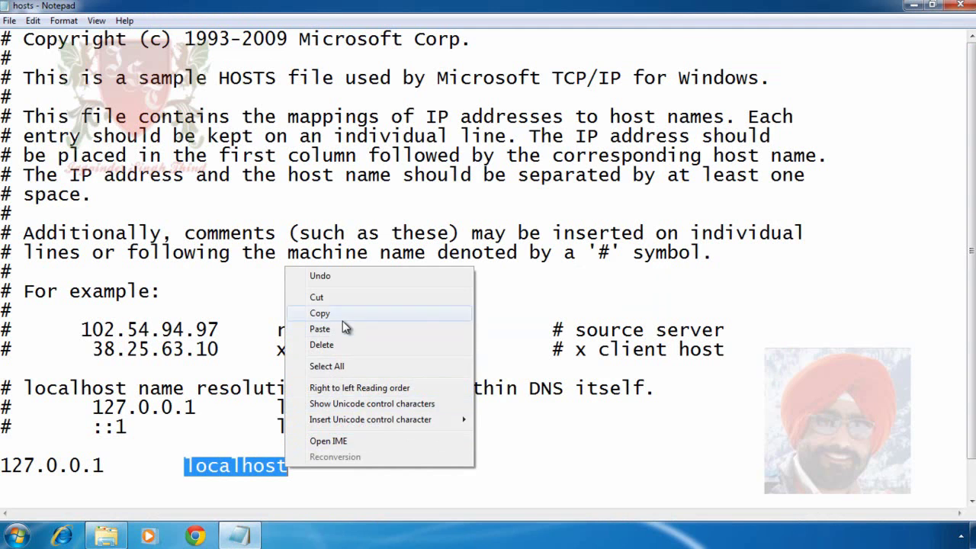
{"action": "left_click", "coordinate": [320, 329]}
{"action": "left_click", "coordinate": [9, 21]}
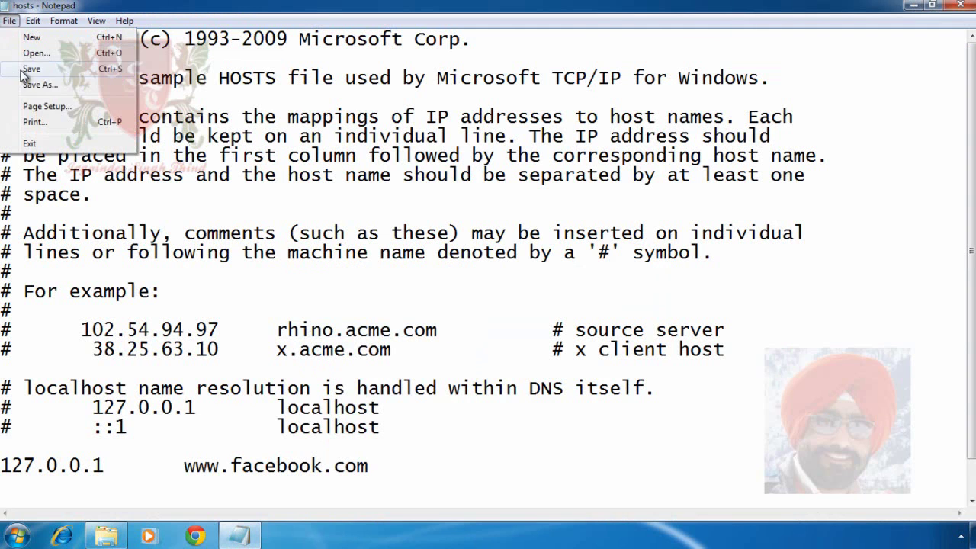
{"action": "left_click", "coordinate": [23, 68]}
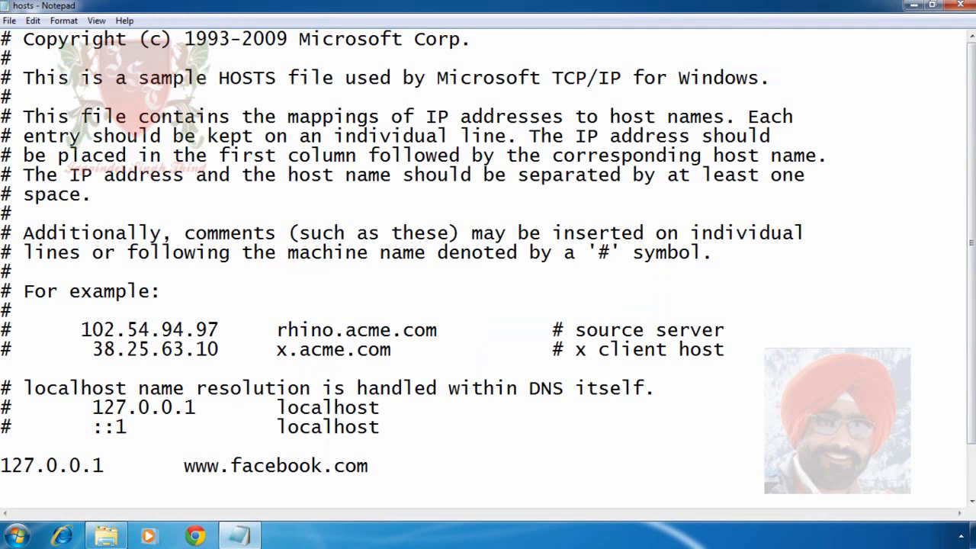
Step: Type and delete a test 127.0.0.2 line, then close Notepad, saving changes
{"action": "type", "text": "127.0.0"}
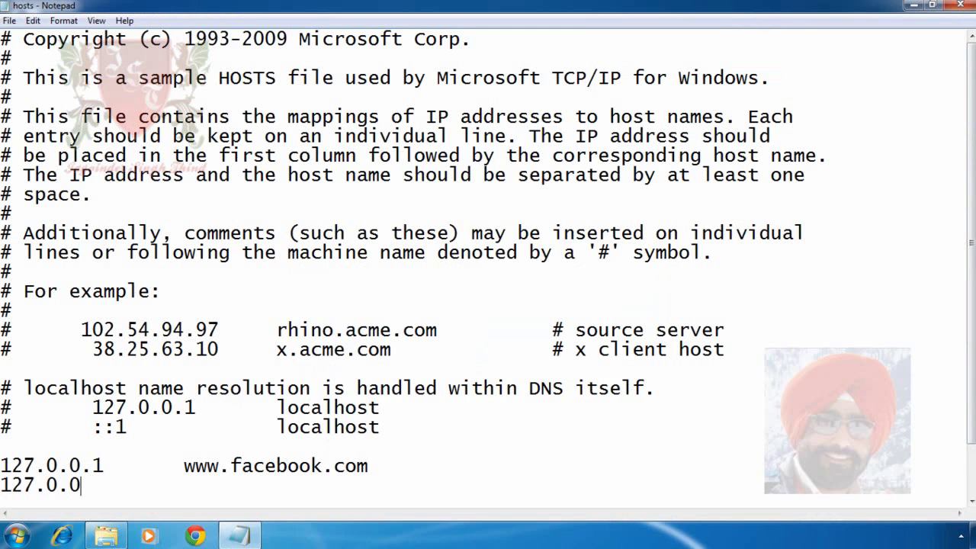
{"action": "type", "text": ".2"}
{"action": "key", "text": "Tab"}
{"action": "left_click_drag", "start_coordinate": [104, 488], "coordinate": [3, 488]}
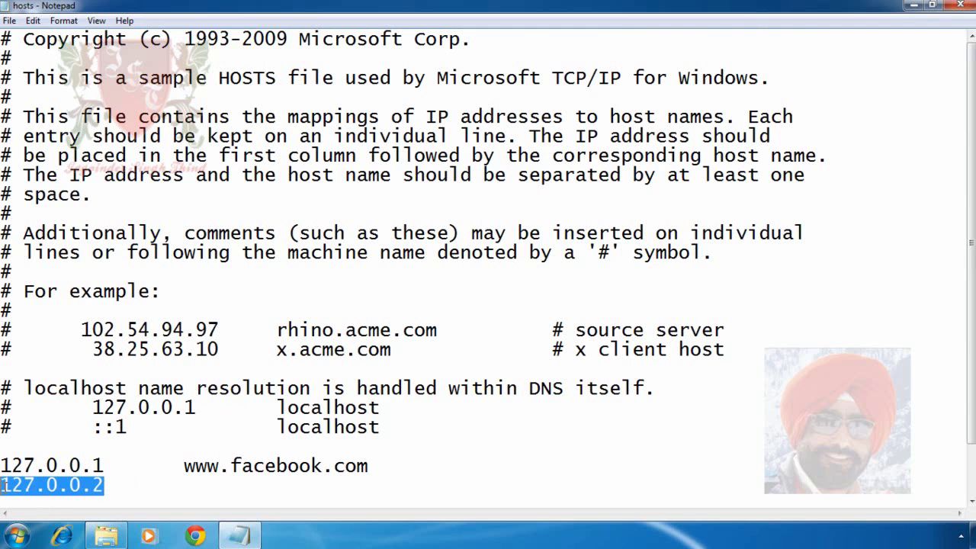
{"action": "key", "text": "Delete"}
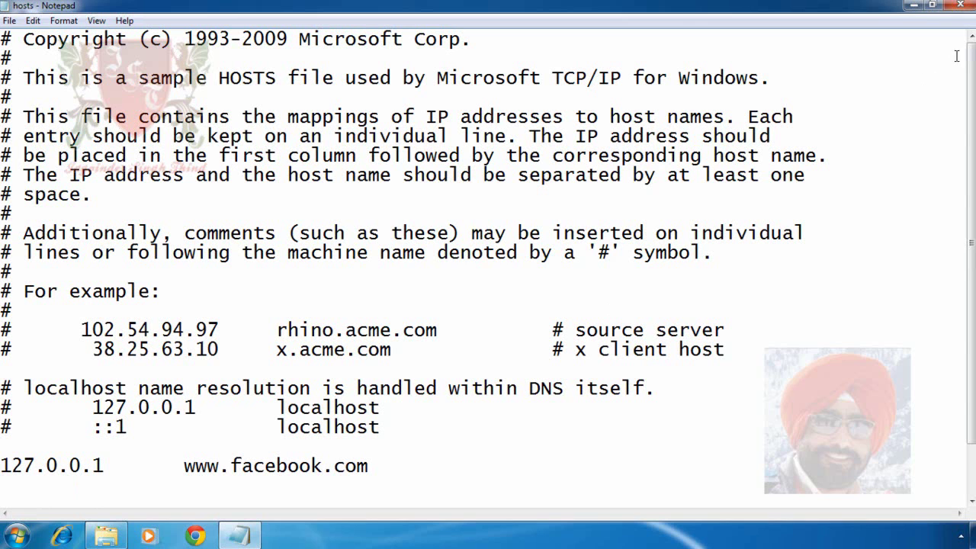
{"action": "left_click", "coordinate": [961, 4]}
{"action": "left_click", "coordinate": [434, 274]}
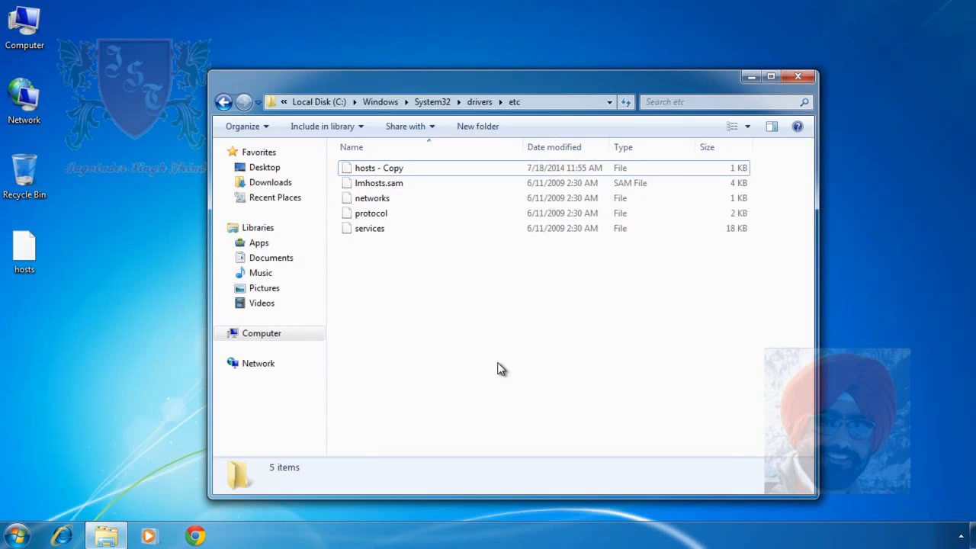
Step: Move the edited hosts file from the desktop into the etc folder, approving with Continue
{"action": "left_click", "coordinate": [17, 251]}
{"action": "left_click_drag", "start_coordinate": [17, 252], "coordinate": [381, 257]}
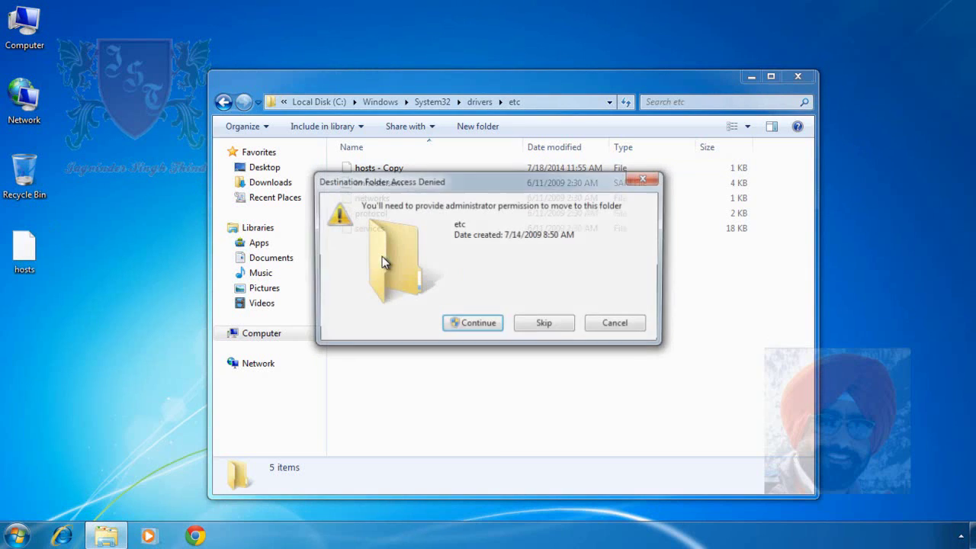
{"action": "left_click", "coordinate": [473, 327]}
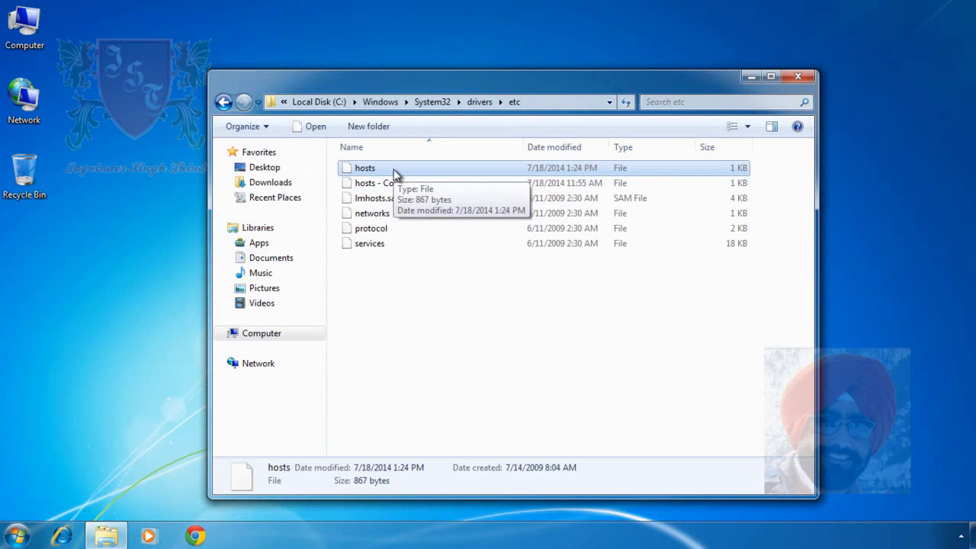
Step: Try opening Facebook from a new Chrome tab's shortcut thumbnail
{"action": "left_click", "coordinate": [197, 537]}
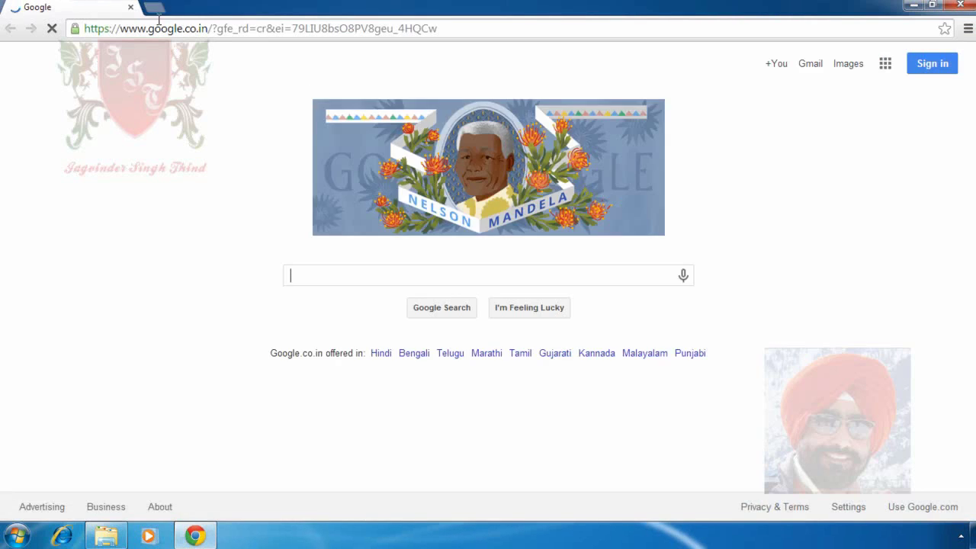
{"action": "left_click", "coordinate": [154, 8]}
{"action": "left_click", "coordinate": [317, 371]}
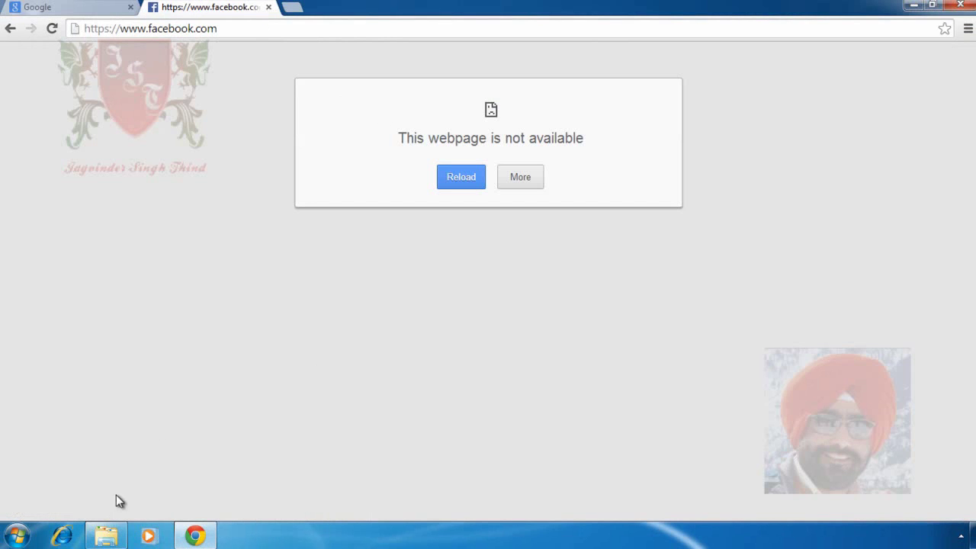
Step: Load twitter.com in another tab, then return to the failed Facebook tab
{"action": "left_click", "coordinate": [294, 7]}
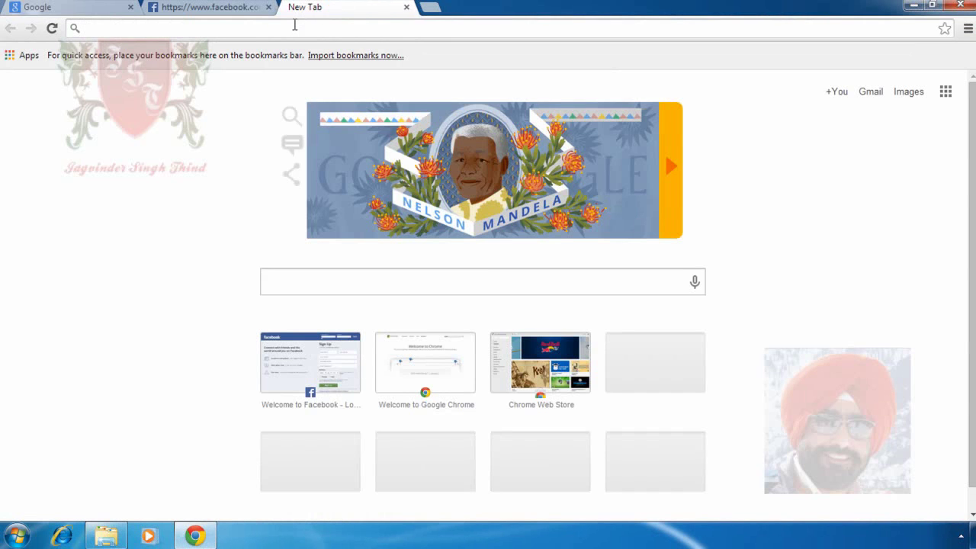
{"action": "type", "text": "twitter"}
{"action": "key", "text": "Return"}
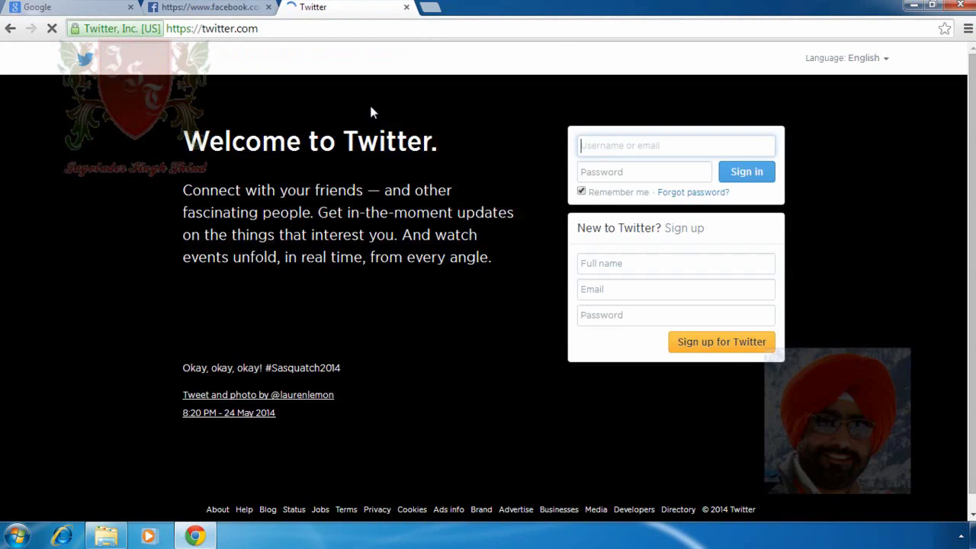
{"action": "left_click", "coordinate": [216, 8]}
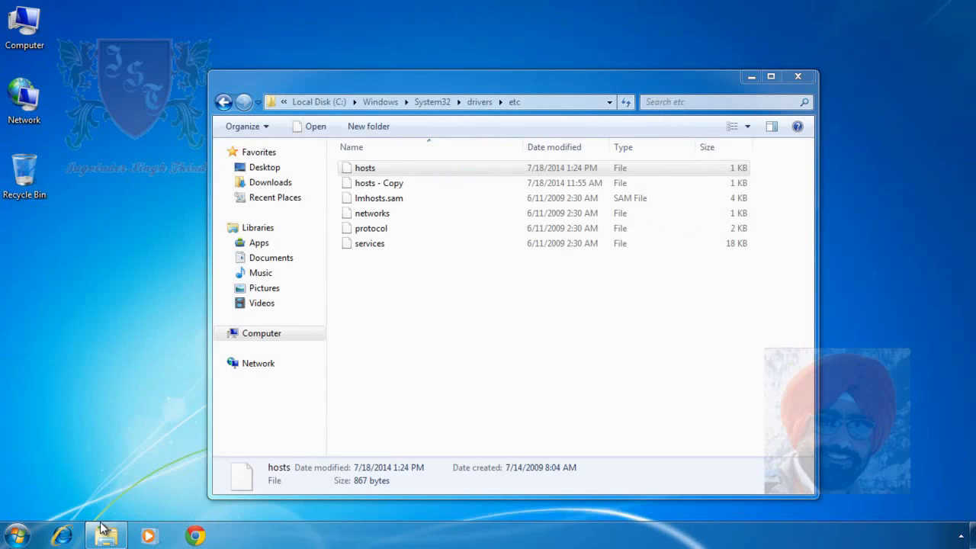
{"action": "left_click", "coordinate": [62, 536]}
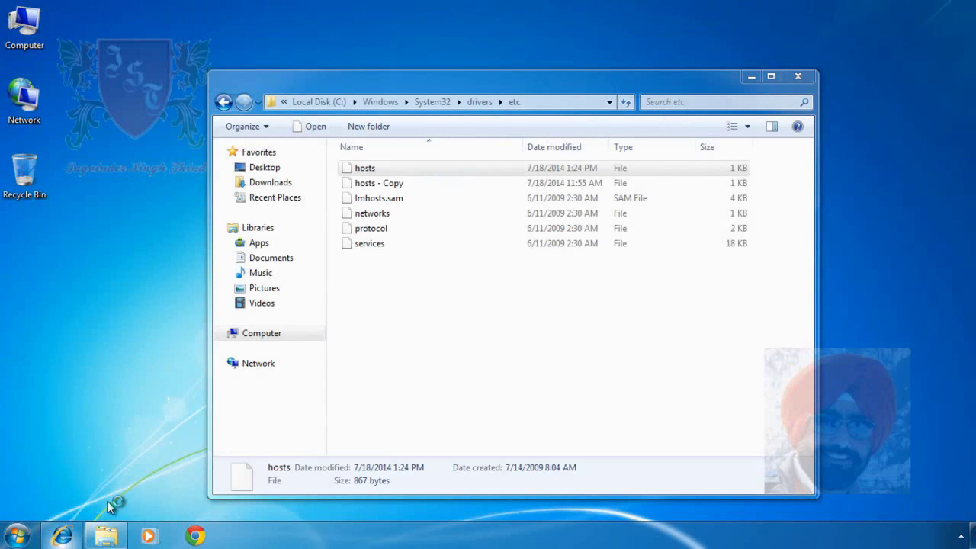
{"action": "type", "text": "facebo"}
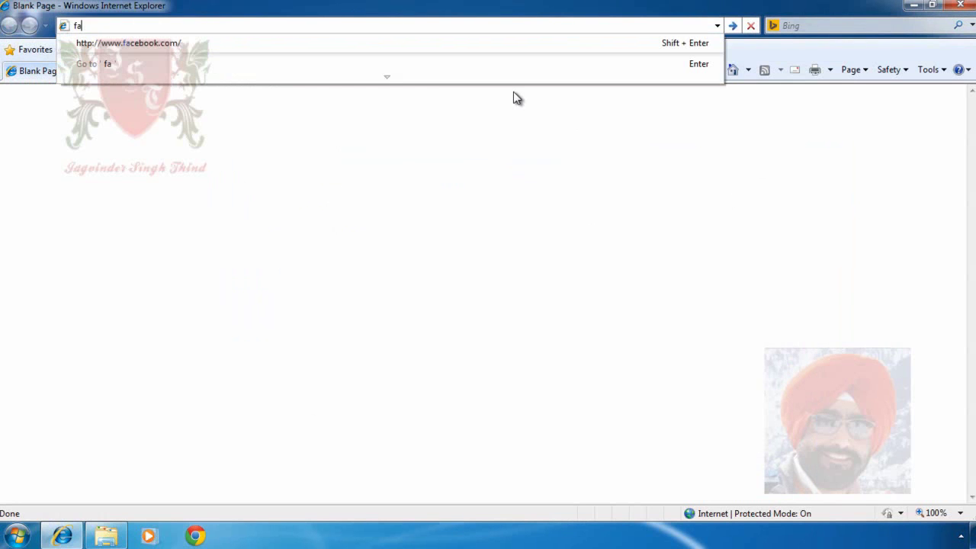
{"action": "key", "text": "shift+Return"}
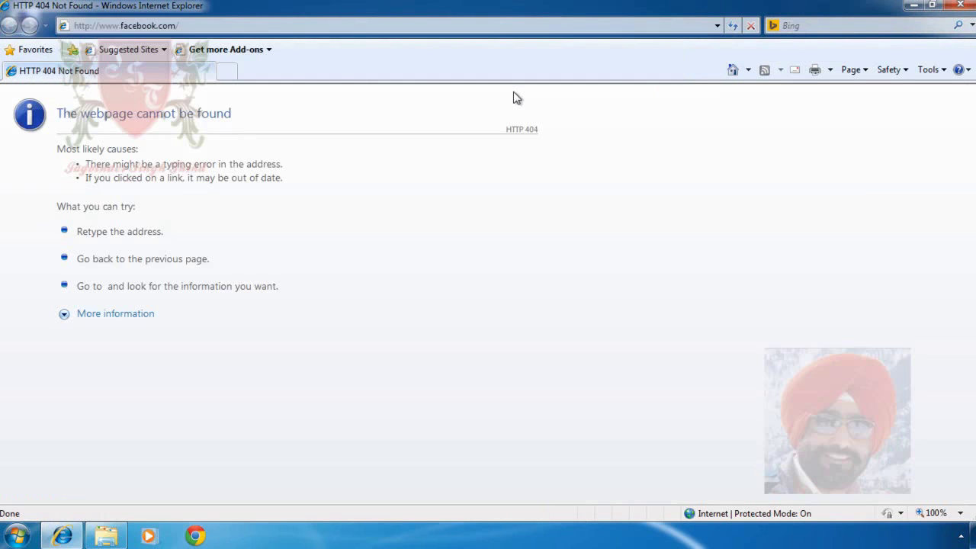